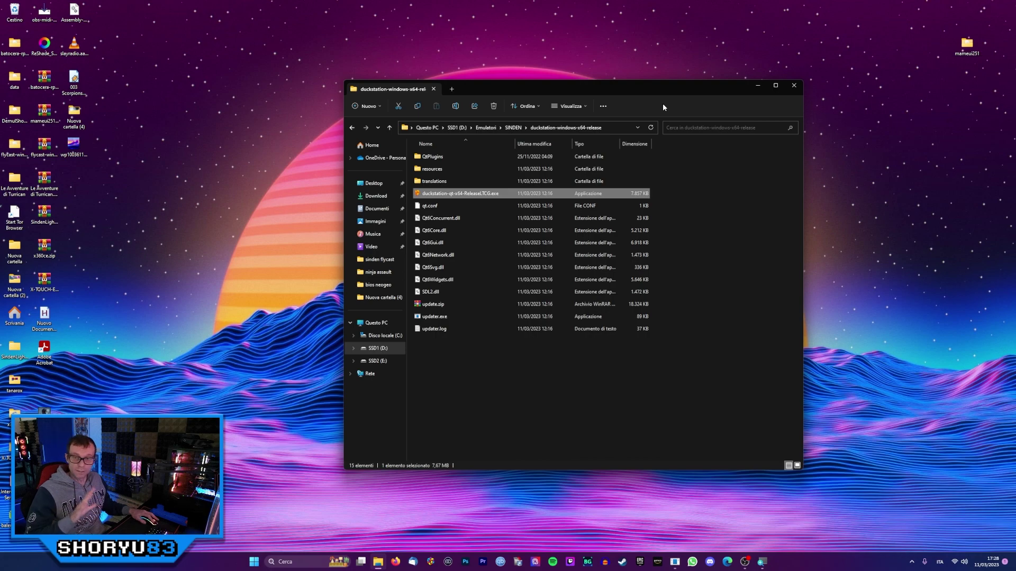
# - Launch DuckStation from its release folder, minimize the folder window and reposition the emulator window on the desktop
pyautogui.doubleClick(464, 194)
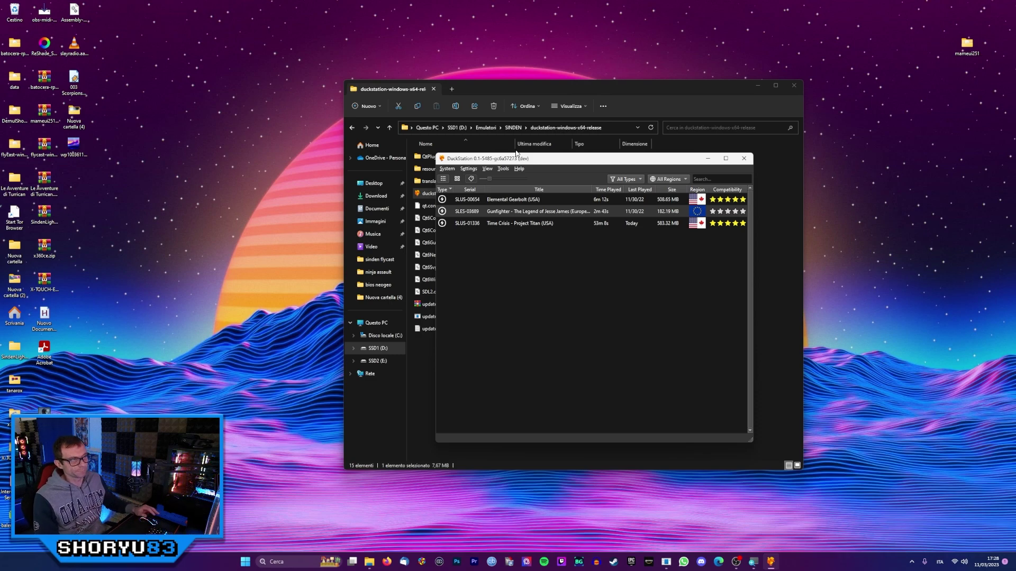
pyautogui.moveTo(635, 162); pyautogui.dragTo(624, 156)
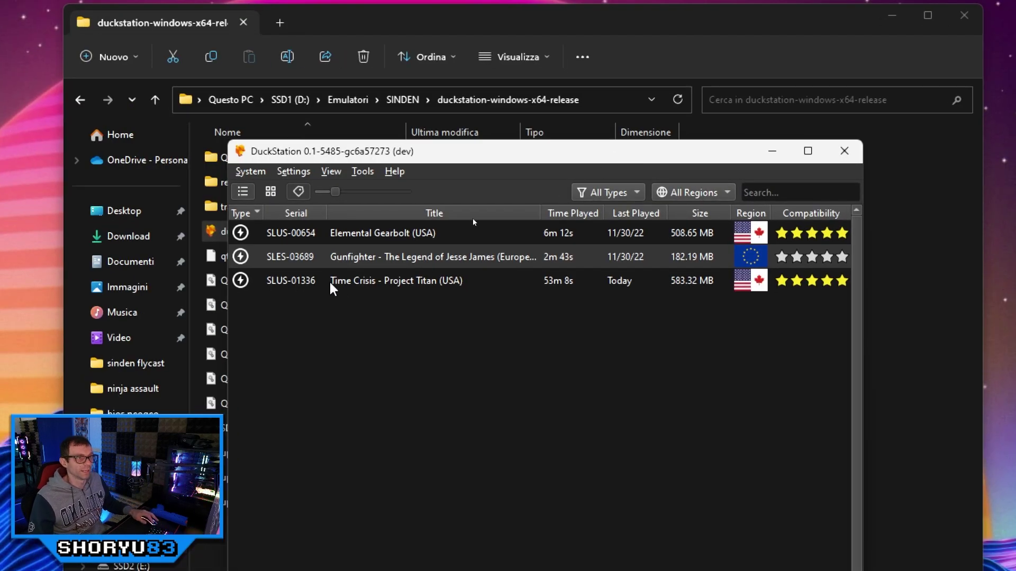
pyautogui.click(890, 22)
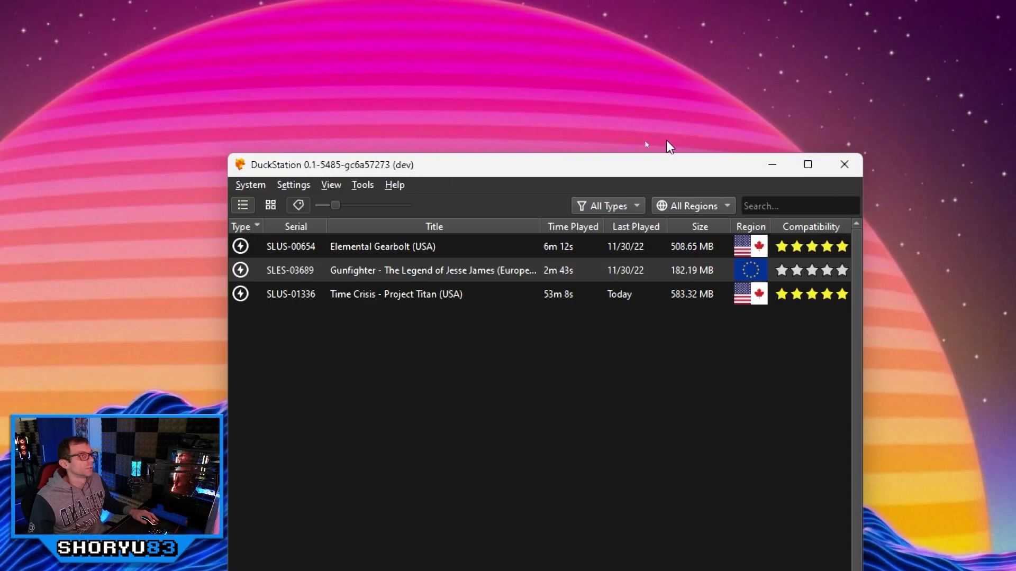
pyautogui.moveTo(586, 170); pyautogui.dragTo(624, 120)
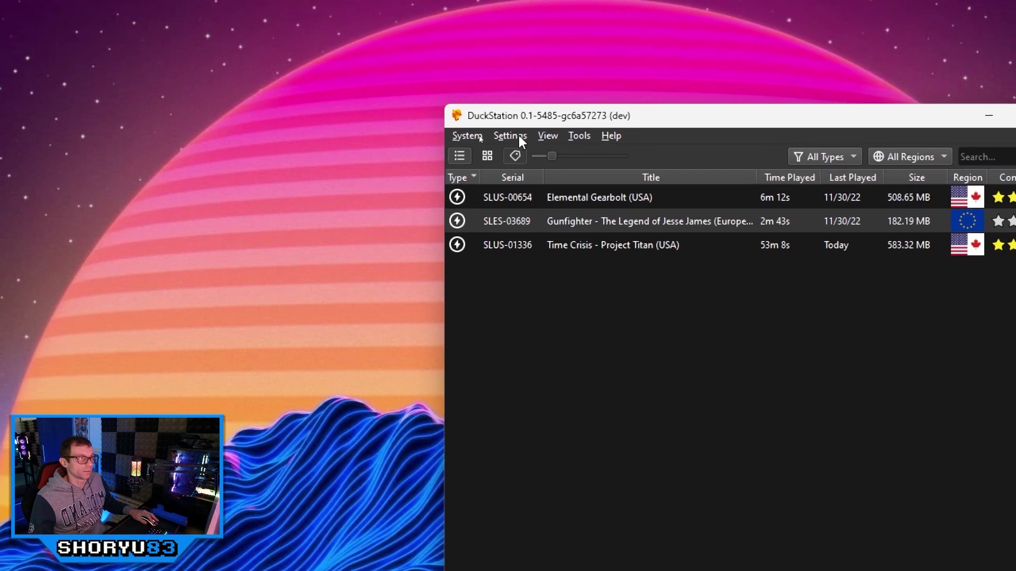
# - Set the controller type of Controller Port 1 to GunCon in the controller settings
pyautogui.click(518, 136)
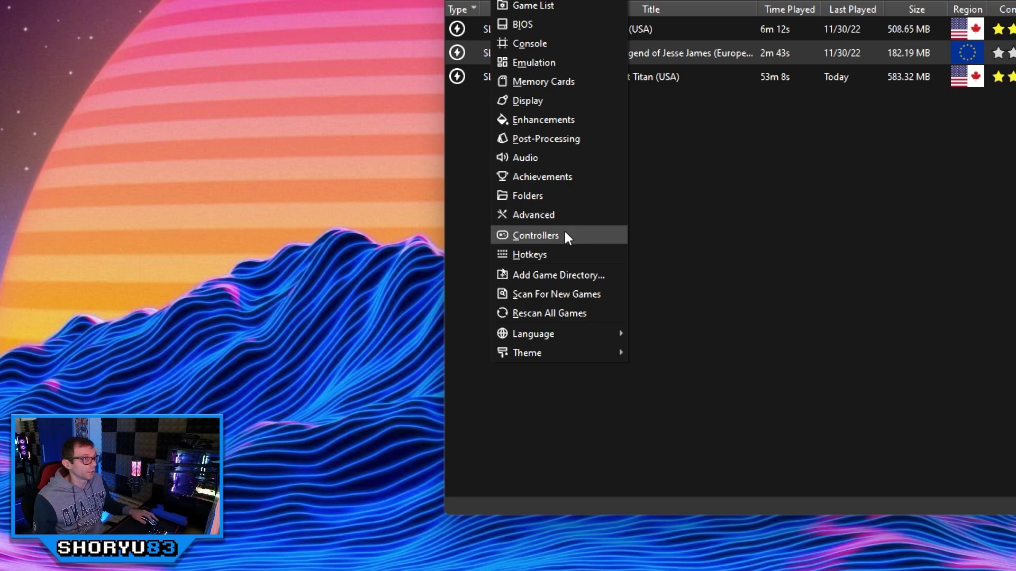
pyautogui.click(565, 236)
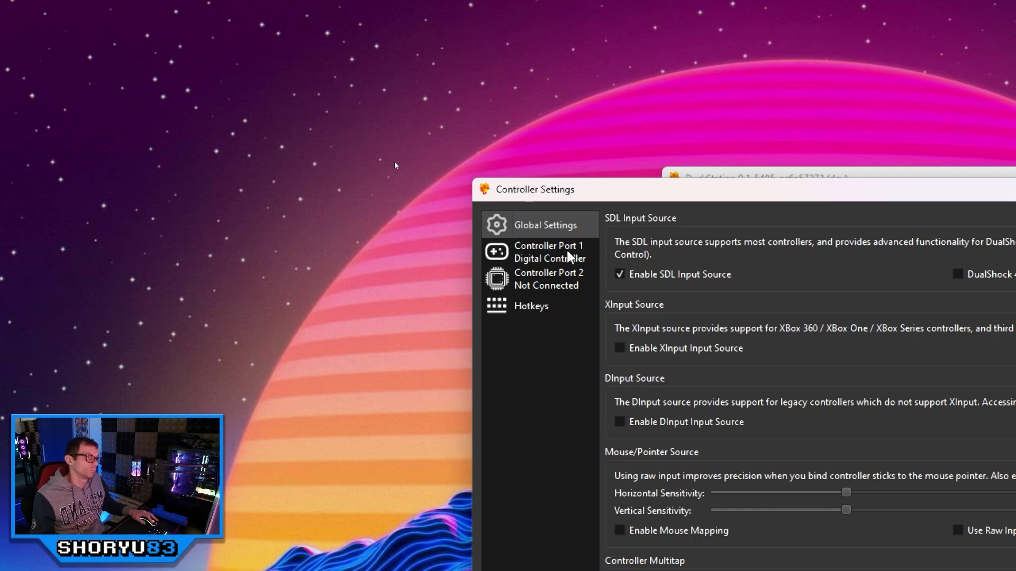
pyautogui.click(566, 255)
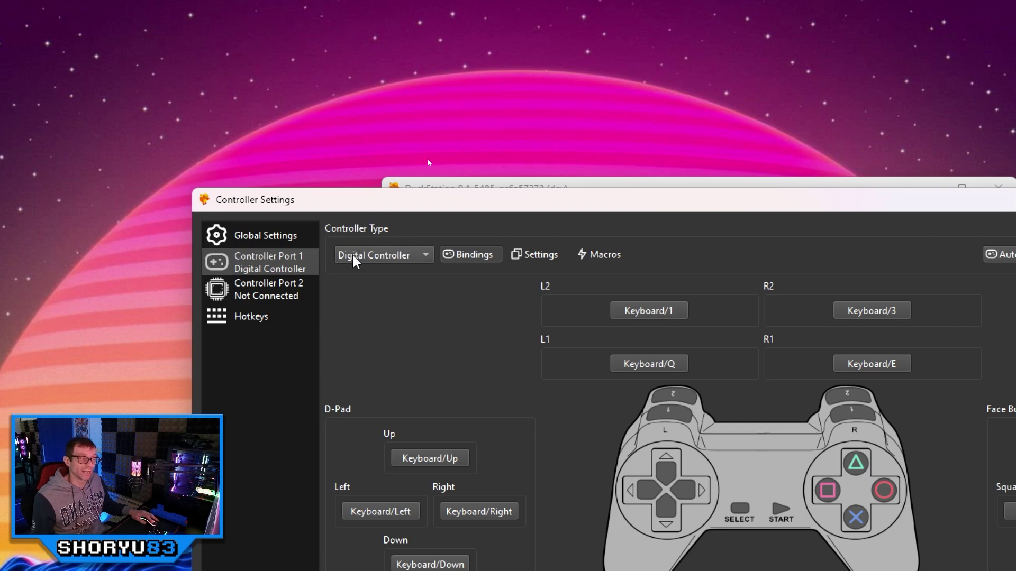
pyautogui.click(422, 263)
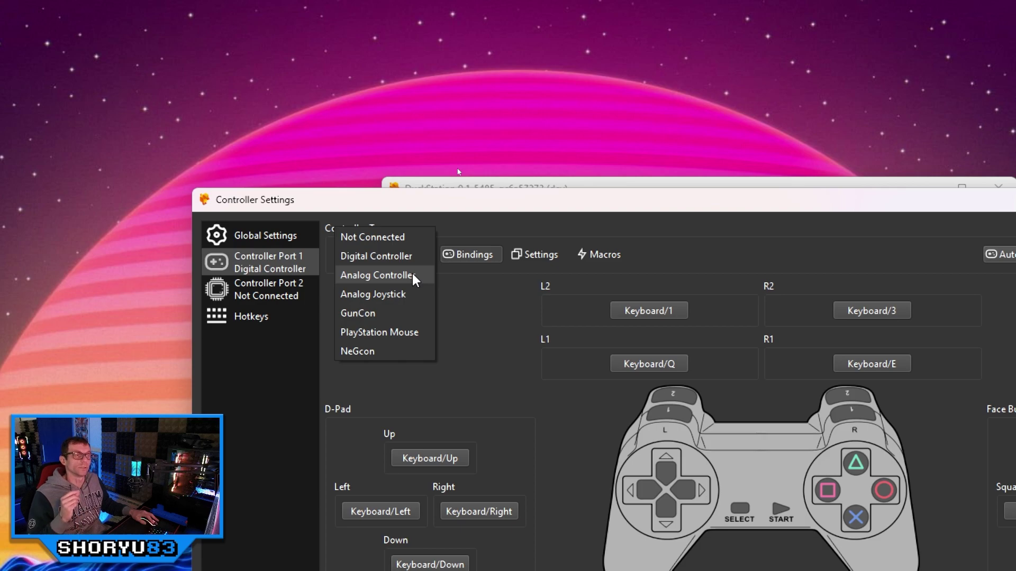
pyautogui.click(408, 316)
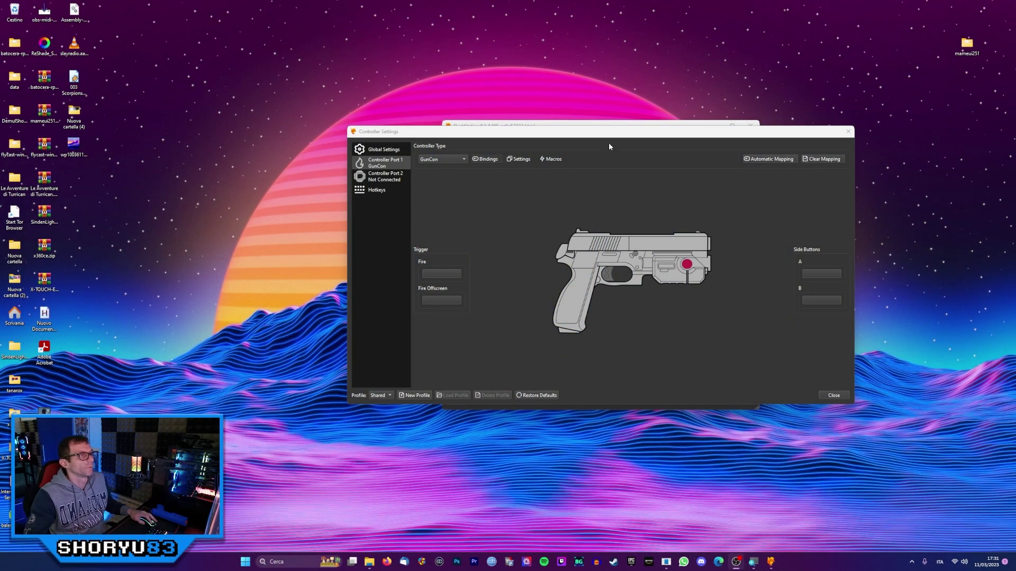
pyautogui.moveTo(607, 134); pyautogui.dragTo(582, 157)
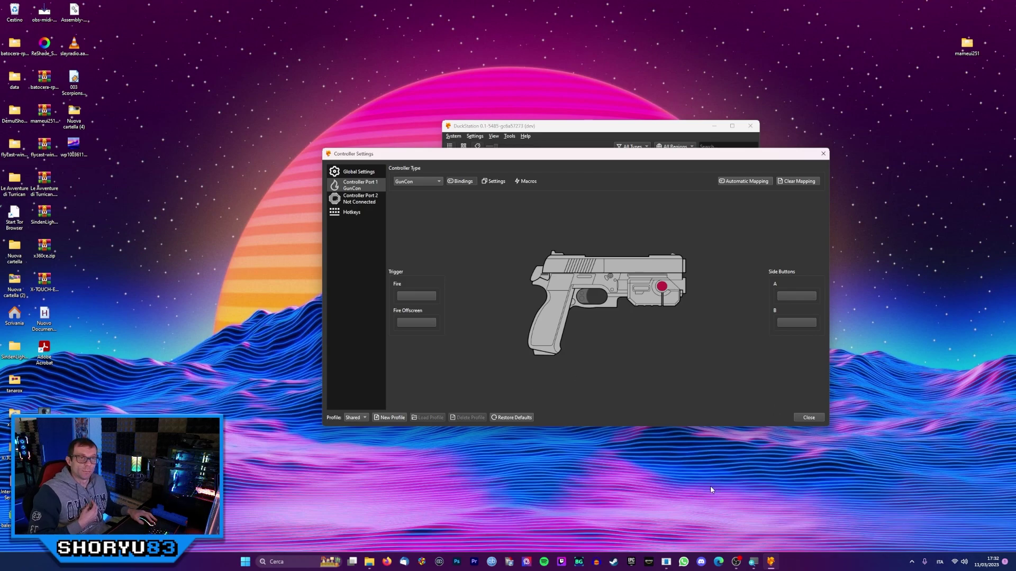
# - Switch to SindenLightgun and examine the Player A button assignments, including the actions available for the normal trigger
pyautogui.click(667, 562)
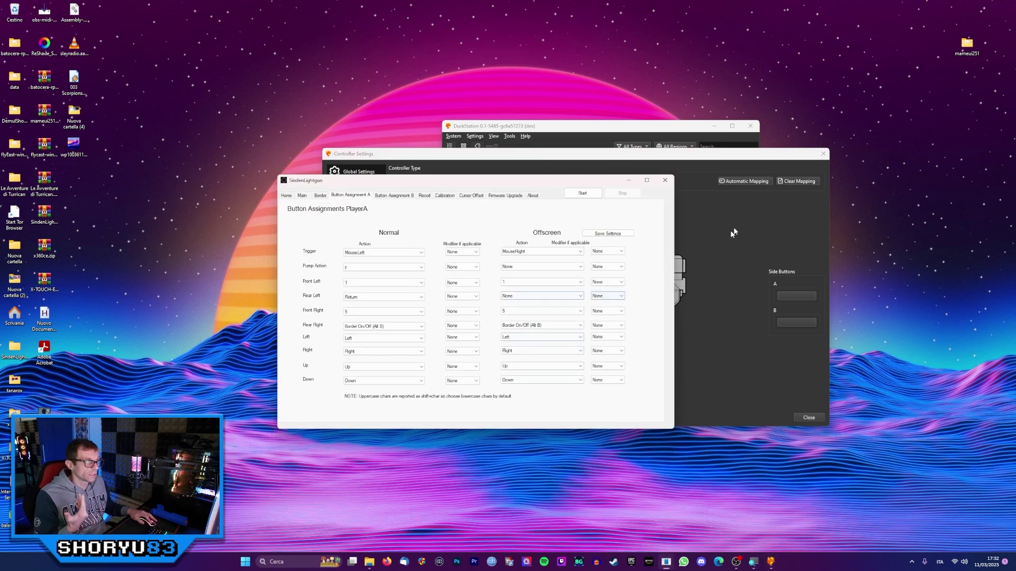
pyautogui.moveTo(772, 156); pyautogui.dragTo(796, 157)
pyautogui.click(324, 181)
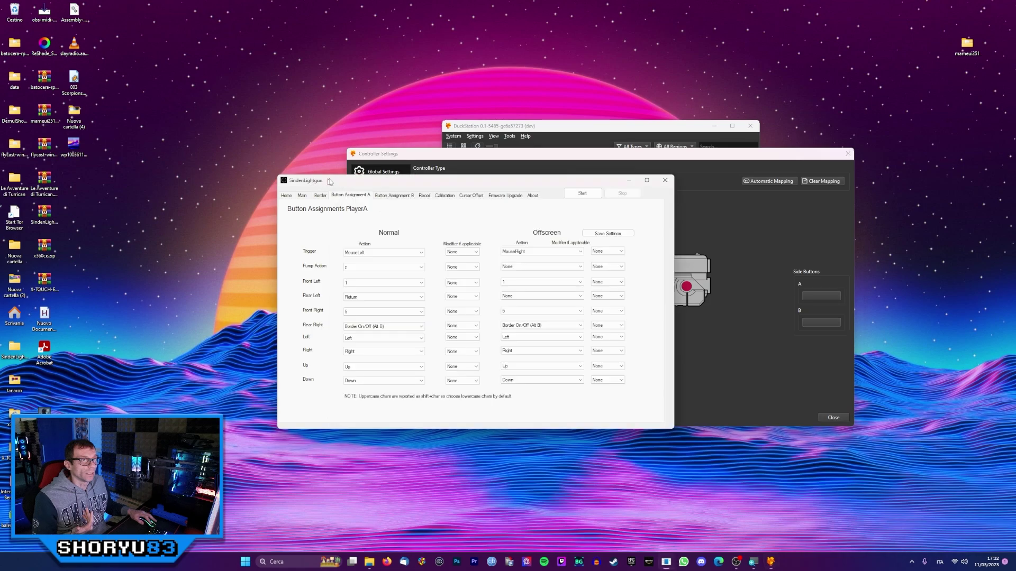
pyautogui.moveTo(341, 180); pyautogui.dragTo(434, 183)
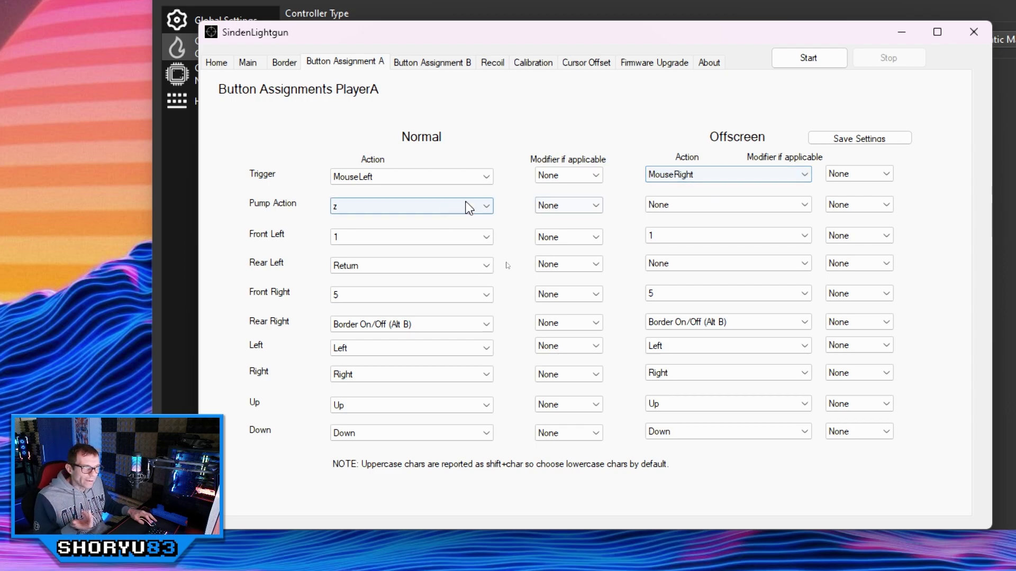
pyautogui.click(487, 177)
pyautogui.moveTo(489, 203)
pyautogui.mouseDown()
pyautogui.moveTo(493, 426)
pyautogui.moveTo(495, 217)
pyautogui.mouseUp()
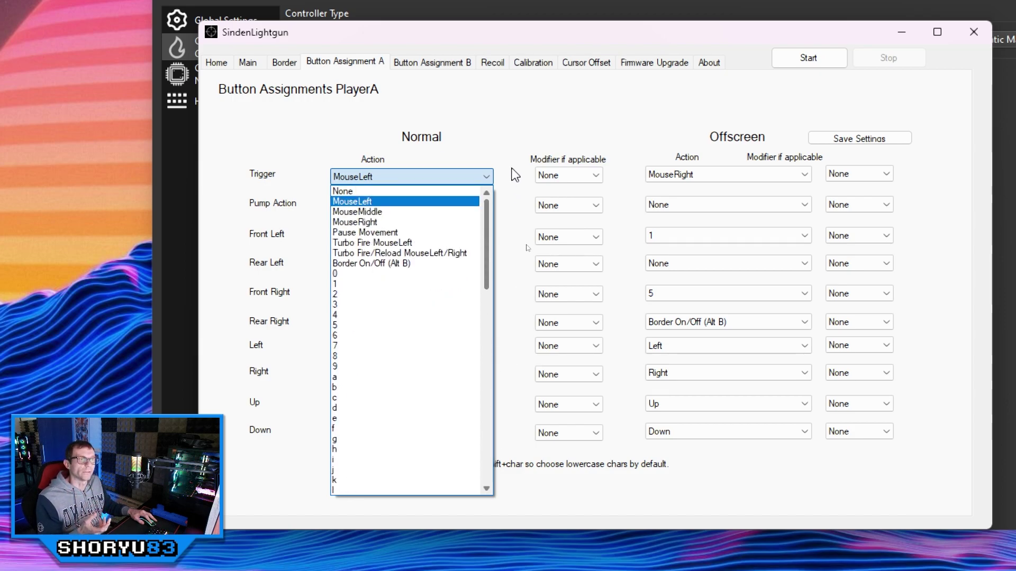
pyautogui.click(519, 113)
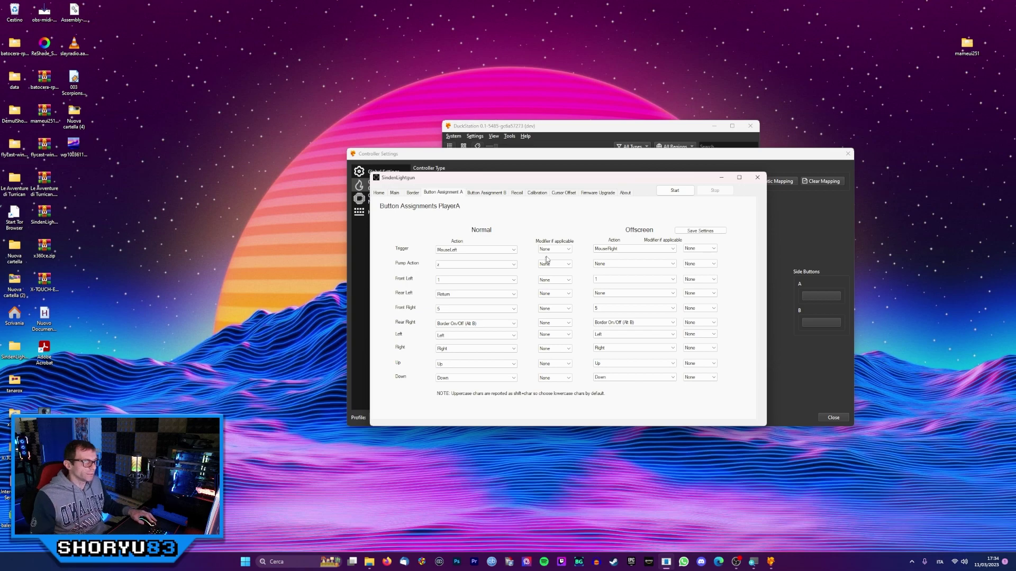
# - Arrange both windows side by side and bind GunCon Fire to the left mouse button and Fire Offscreen to the right mouse button
pyautogui.moveTo(641, 184); pyautogui.dragTo(378, 191)
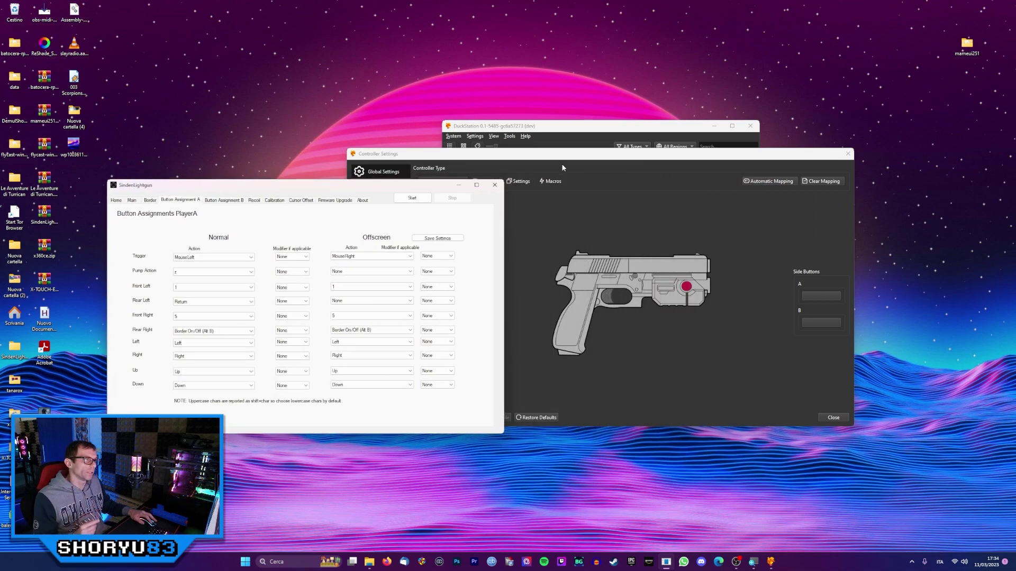
pyautogui.click(570, 156)
pyautogui.moveTo(570, 156); pyautogui.dragTo(513, 169)
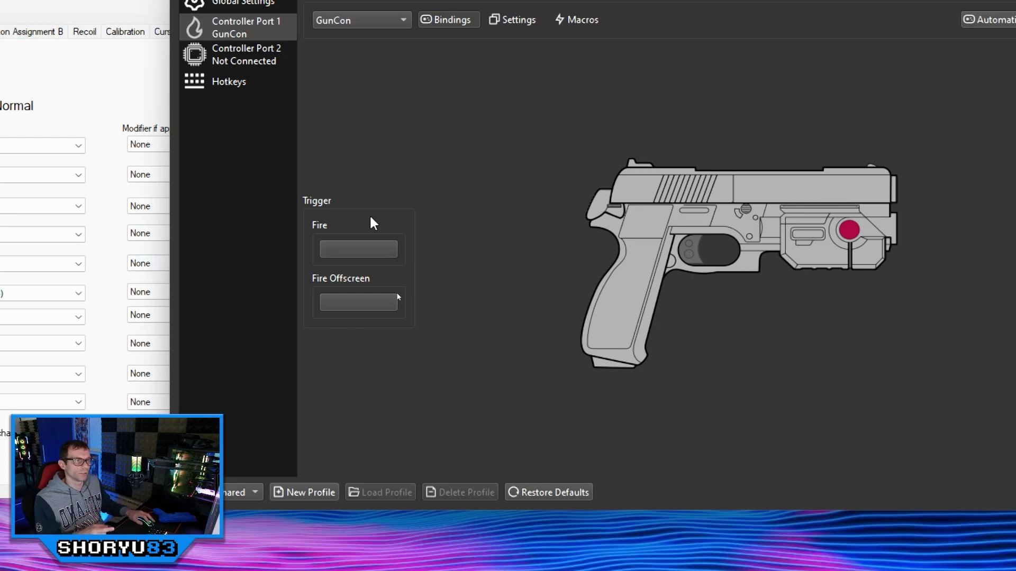
pyautogui.click(382, 253)
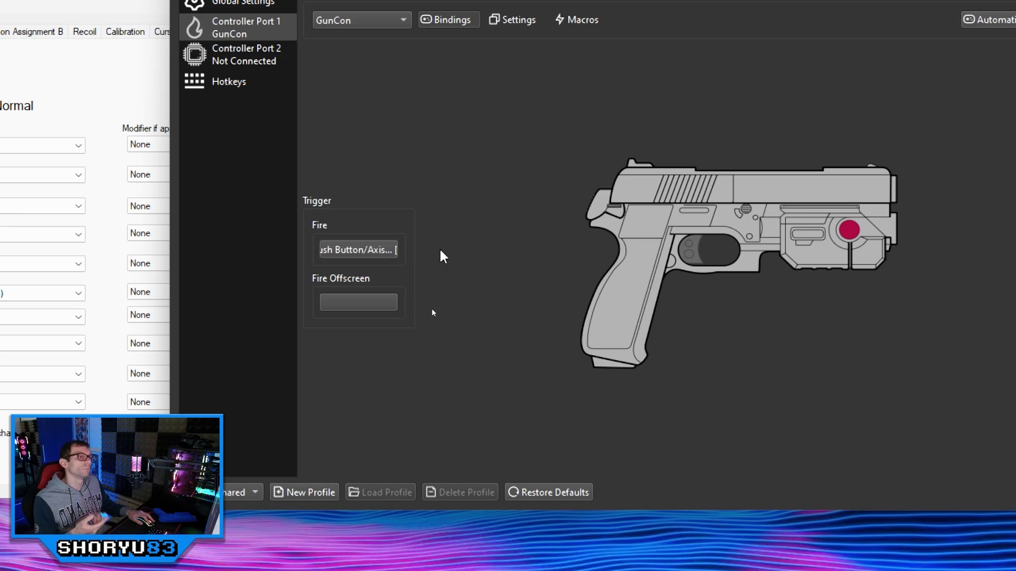
pyautogui.click(498, 253)
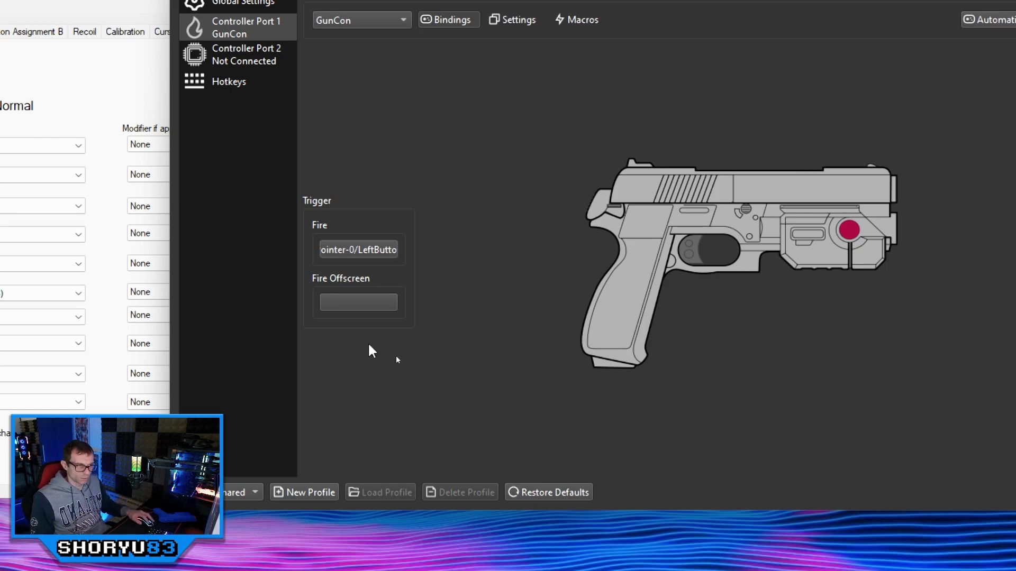
pyautogui.click(369, 303)
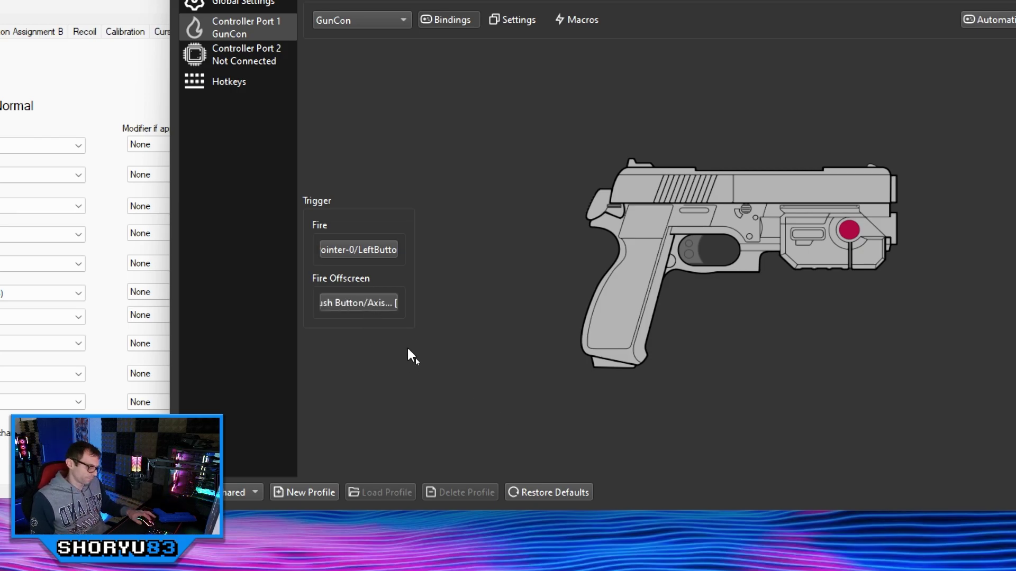
pyautogui.rightClick(408, 346)
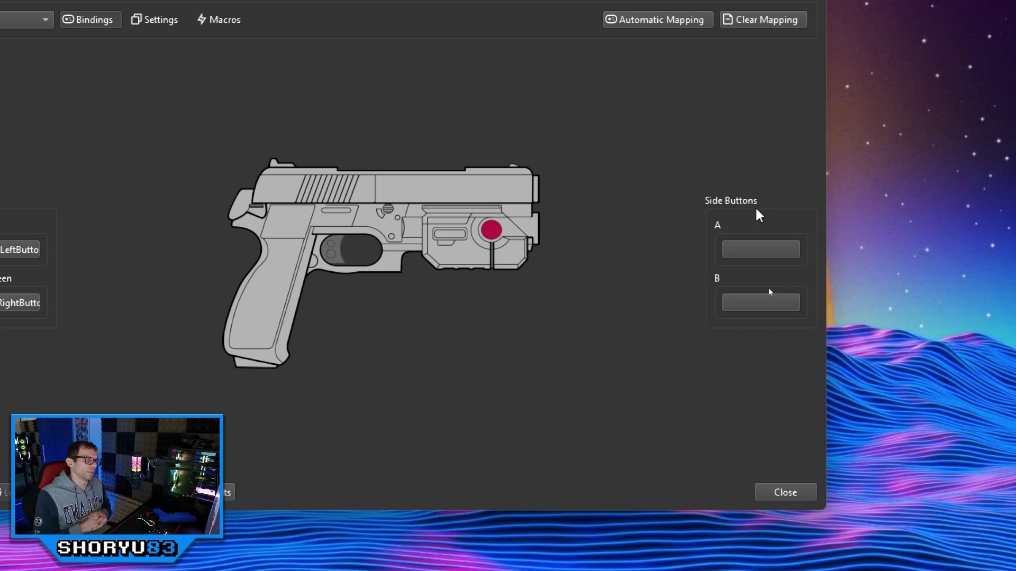
# - Bind GunCon side button A to keyboard 1 and side button B to Return, and close the controller settings
pyautogui.click(760, 250)
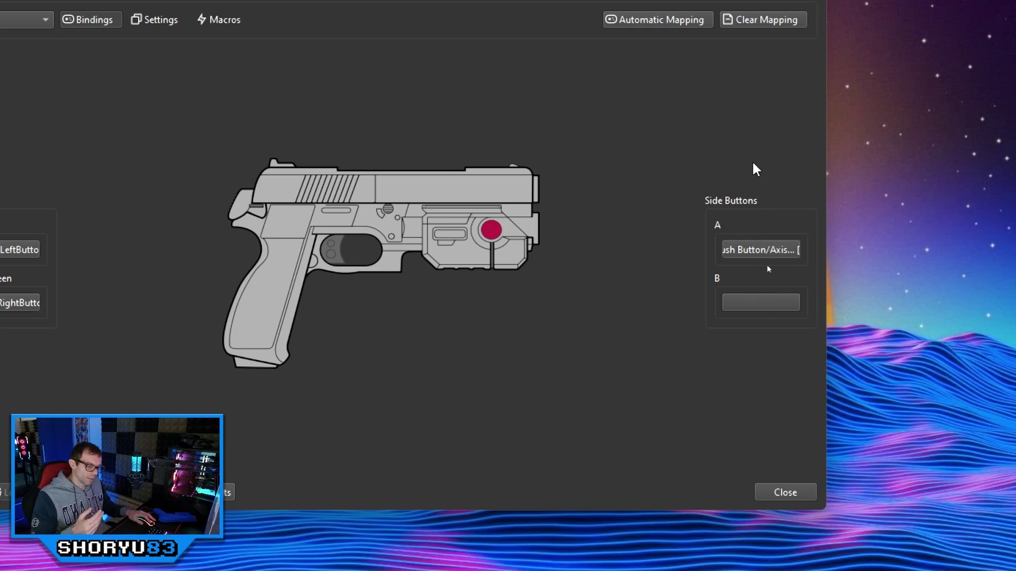
pyautogui.press('1')
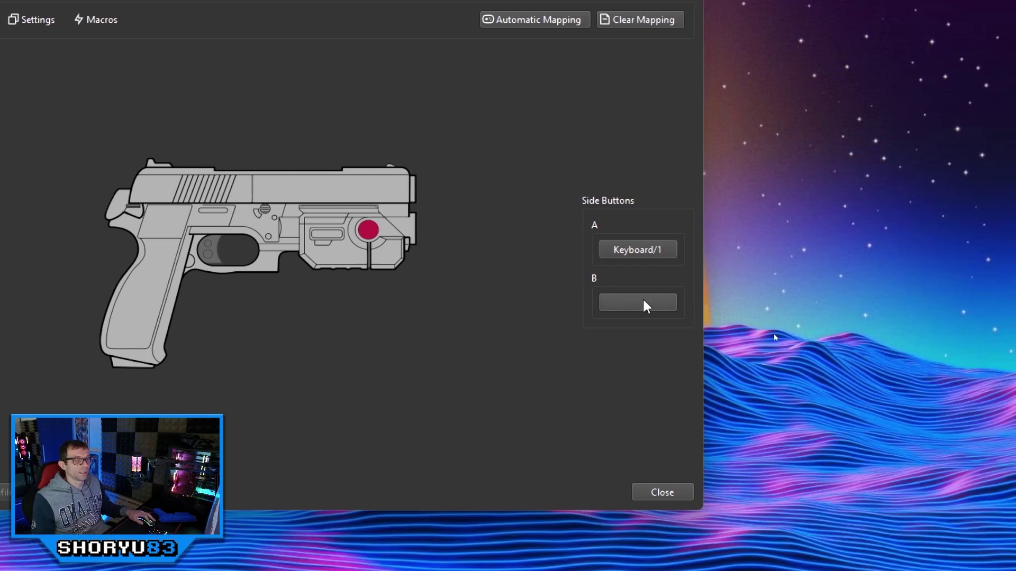
pyautogui.click(646, 304)
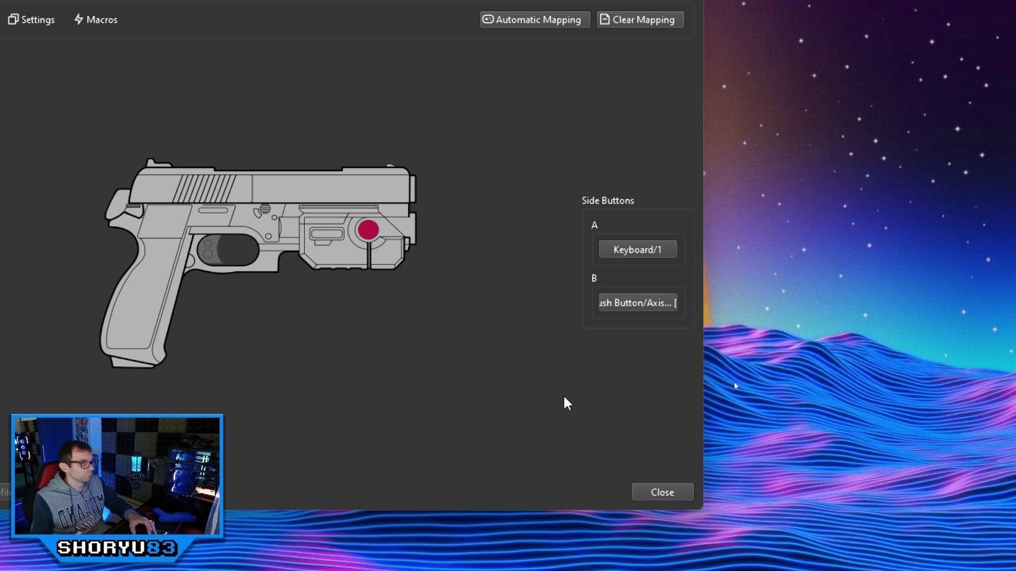
pyautogui.press('Return')
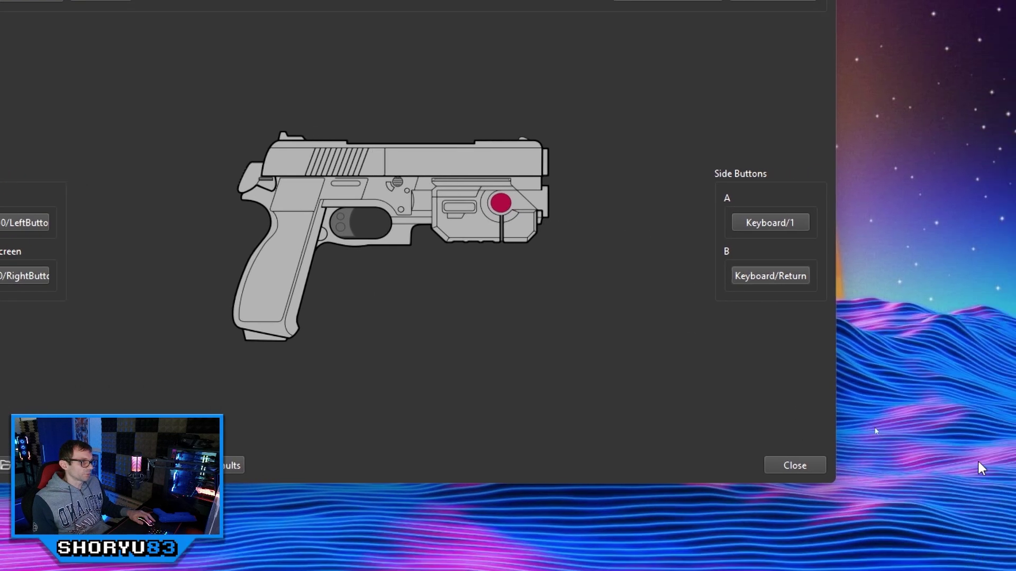
pyautogui.click(790, 469)
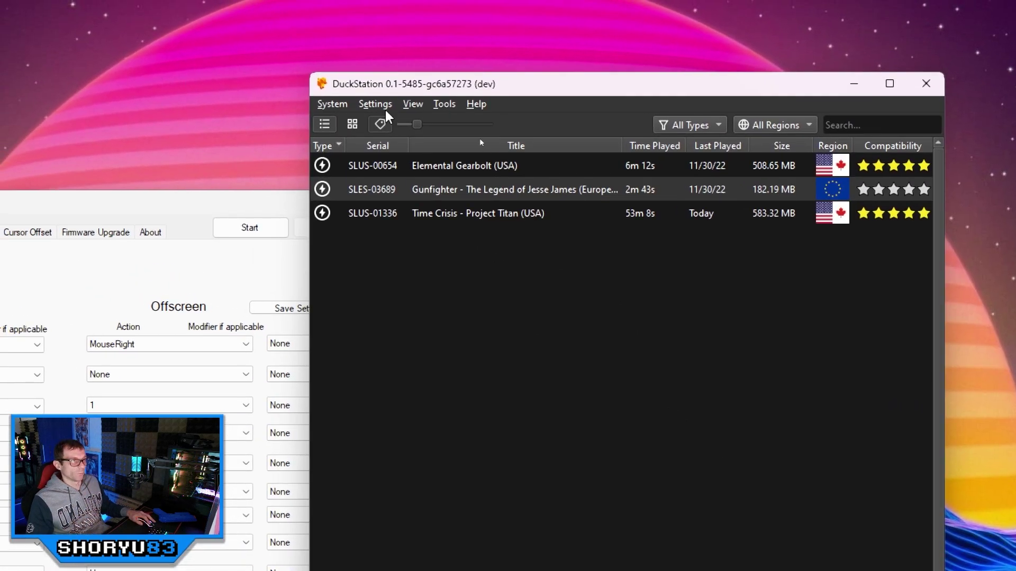
# - Open DuckStation's general settings and review the behaviour and game display options
pyautogui.click(385, 110)
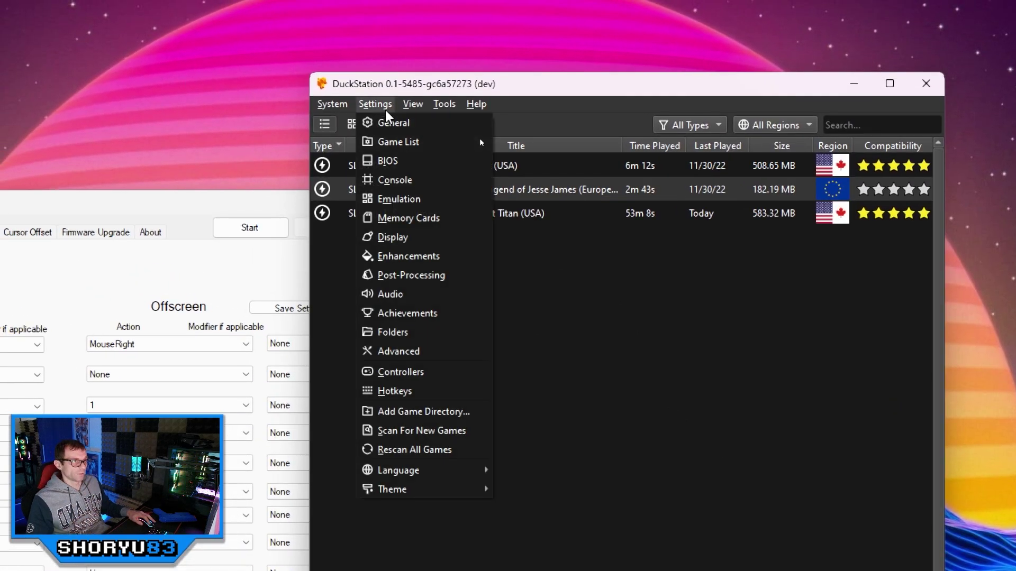
pyautogui.click(388, 118)
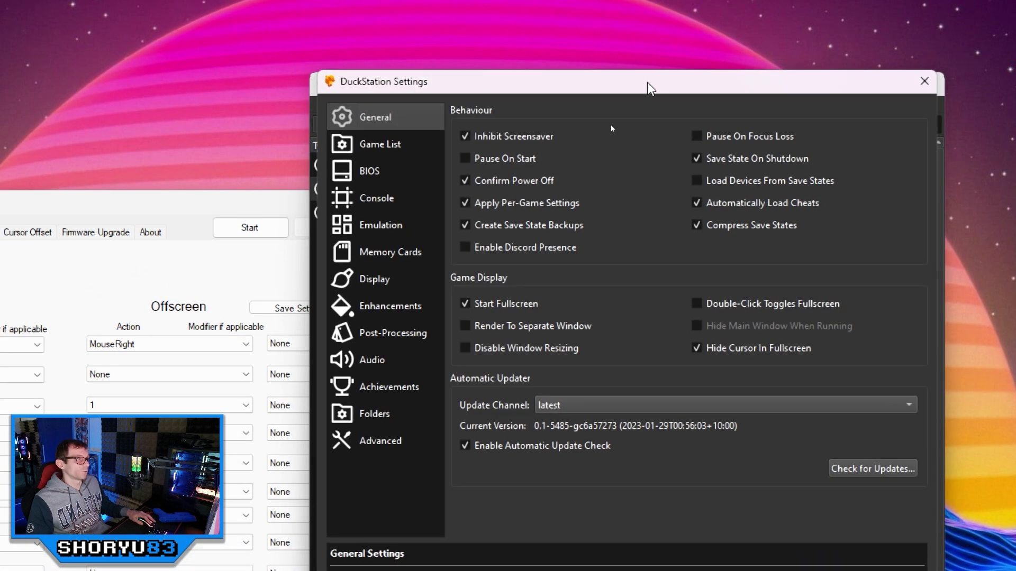
pyautogui.moveTo(648, 86); pyautogui.dragTo(663, 81)
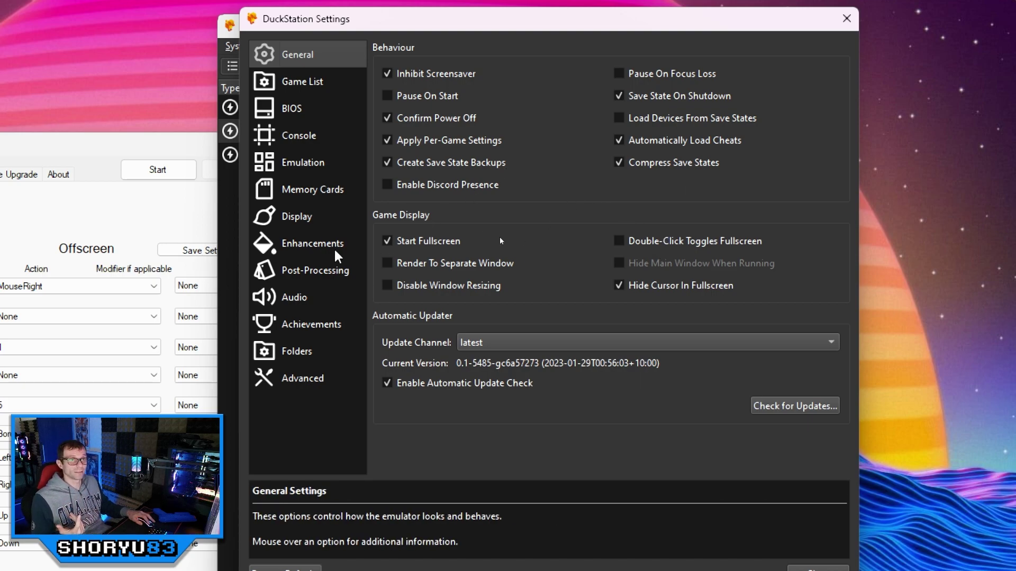
# - Check the offscreen trigger assignment in SindenLightgun, set its window aside and close the DuckStation settings
pyautogui.click(168, 147)
pyautogui.moveTo(168, 146); pyautogui.dragTo(820, 72)
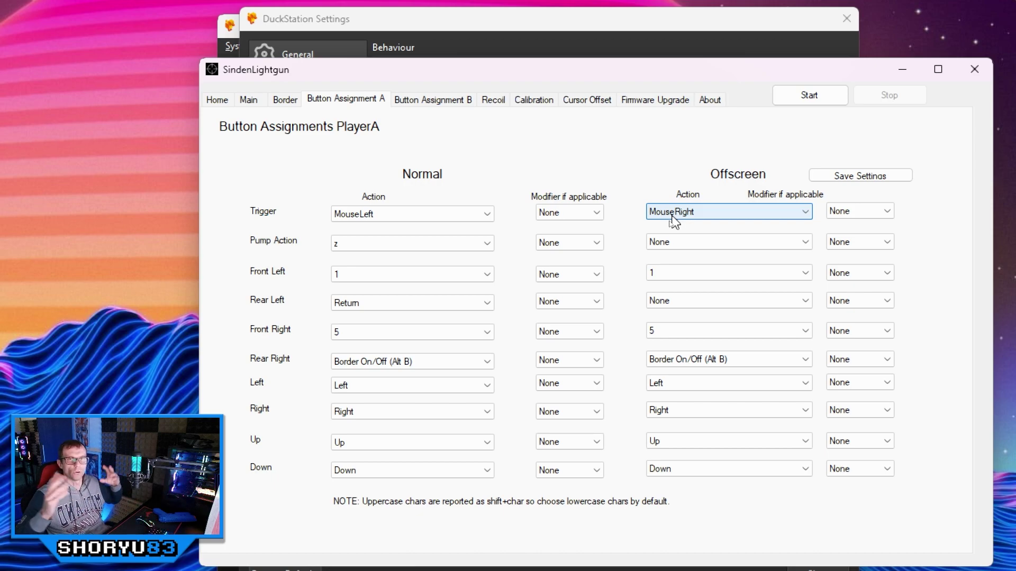
pyautogui.moveTo(779, 69); pyautogui.dragTo(685, 68)
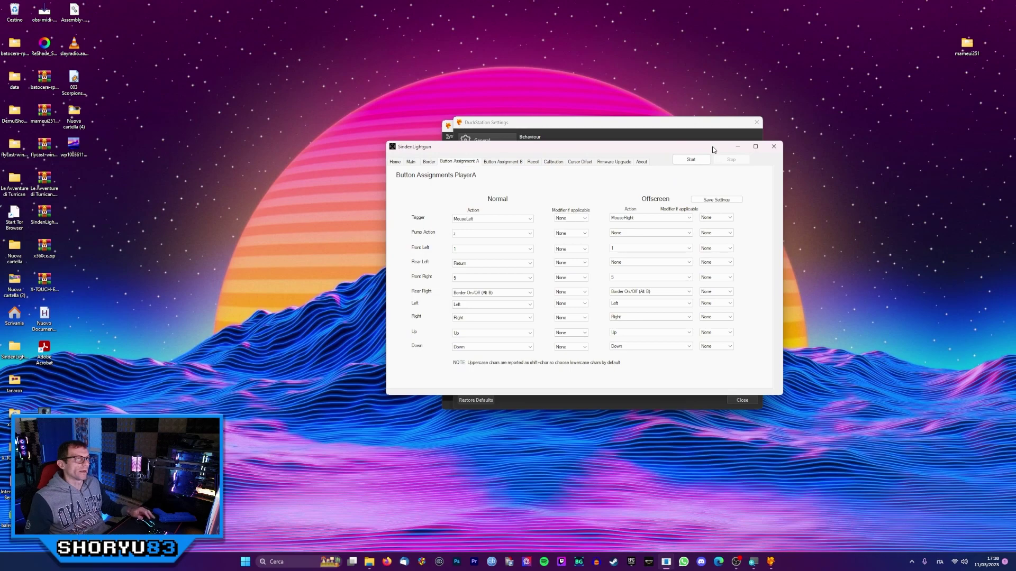
pyautogui.moveTo(686, 144); pyautogui.dragTo(445, 207)
pyautogui.click(445, 206)
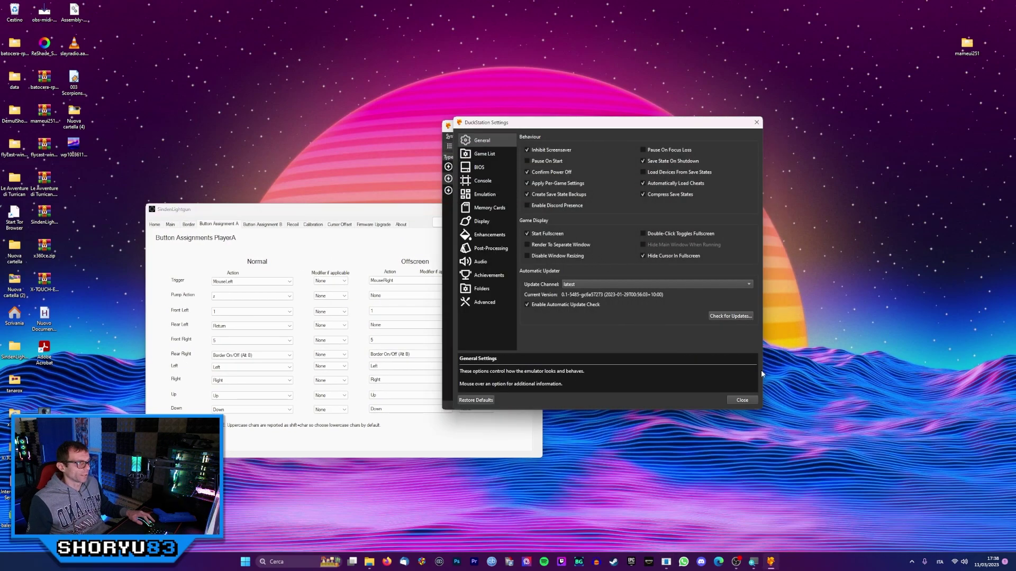
pyautogui.click(742, 400)
# - Reopen the controller settings and review the GunCon bindings of Controller Port 1
pyautogui.click(475, 136)
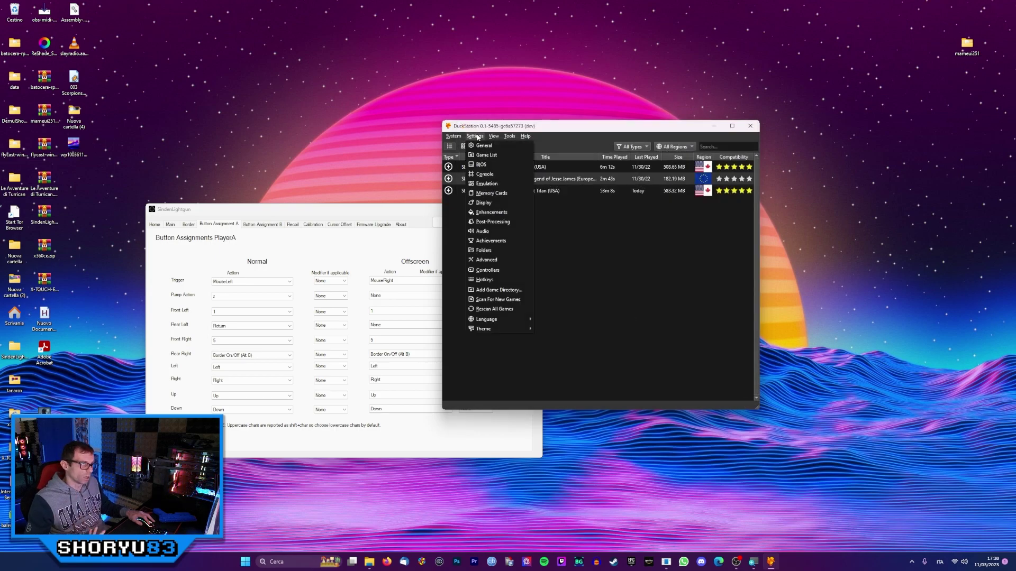
pyautogui.click(500, 269)
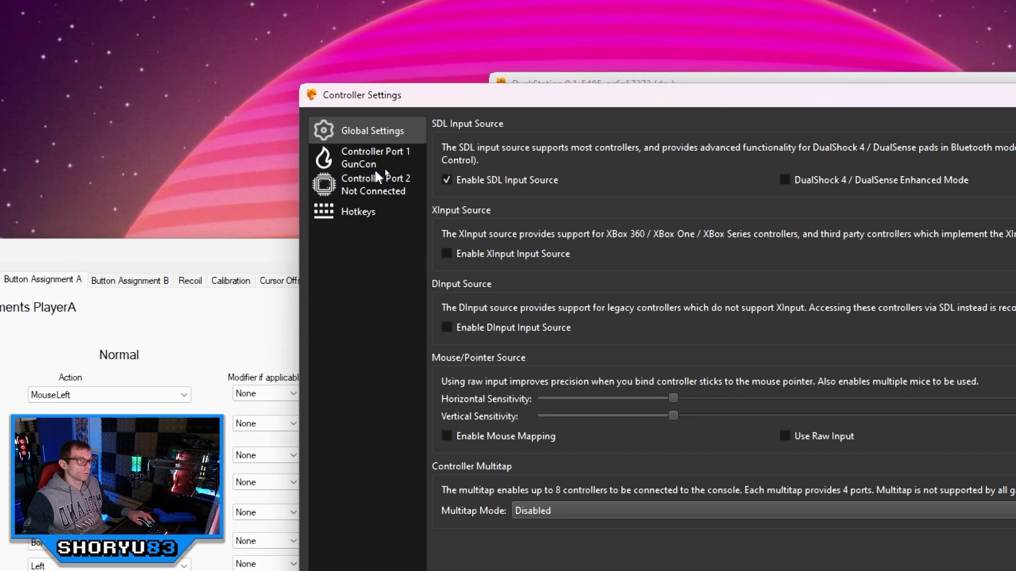
pyautogui.click(377, 157)
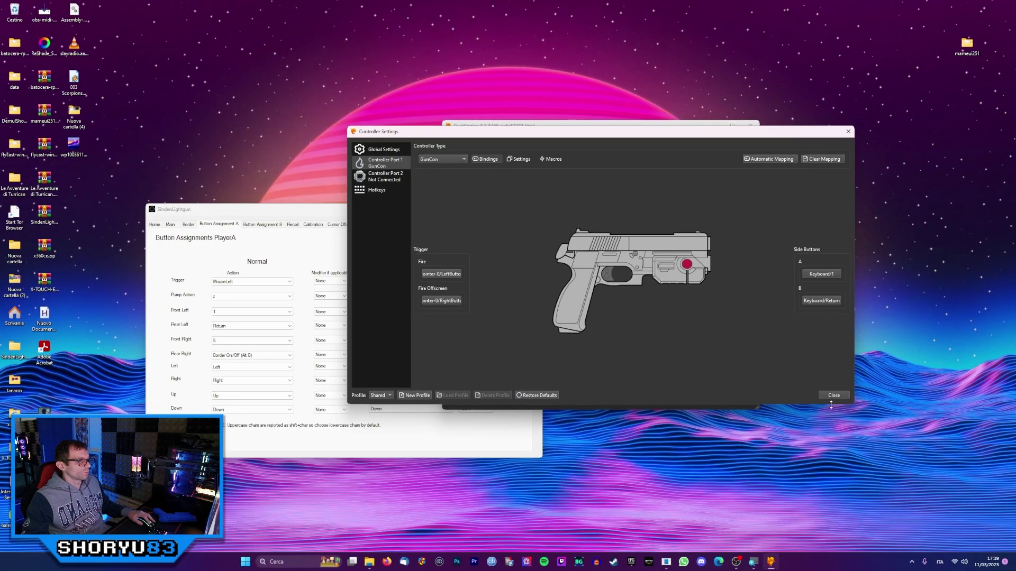
# - Close the controller settings, start the light gun in SindenLightgun and minimize its window
pyautogui.click(833, 398)
pyautogui.moveTo(406, 210); pyautogui.dragTo(472, 215)
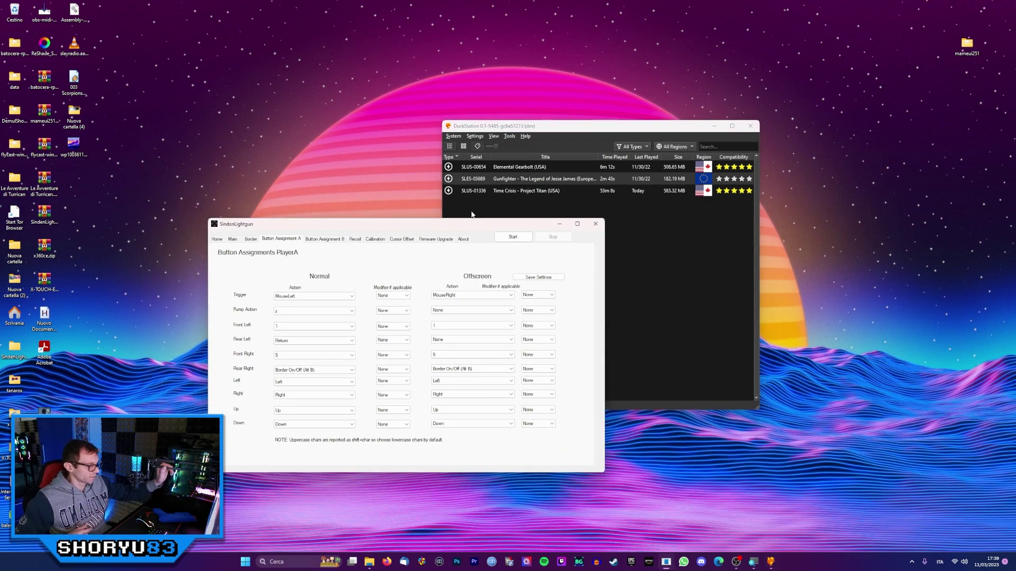
pyautogui.click(512, 238)
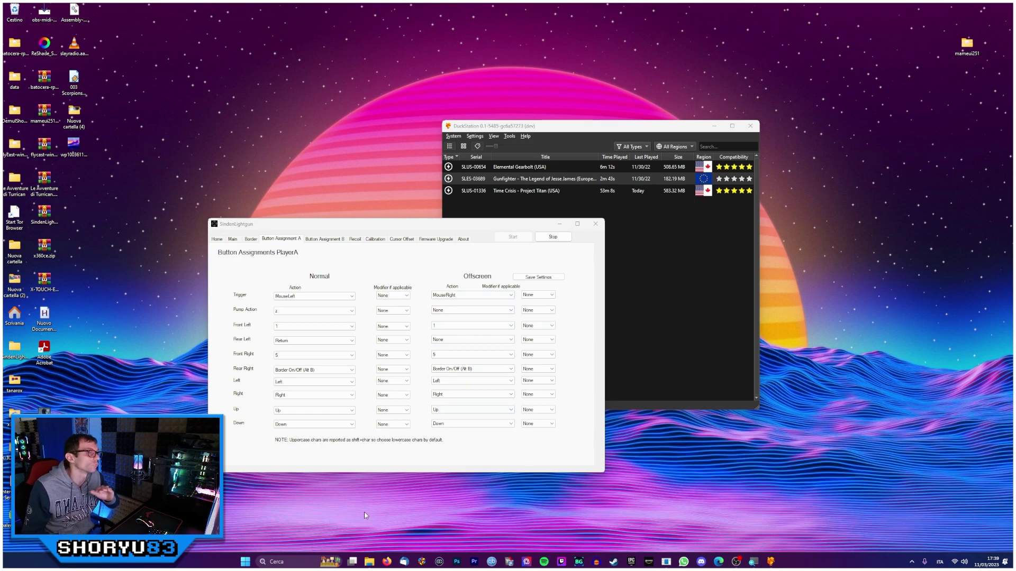
pyautogui.click(562, 227)
# - Launch Time Crisis - Project Titan (USA) from the DuckStation game list with a fresh boot
pyautogui.moveTo(640, 130); pyautogui.dragTo(610, 139)
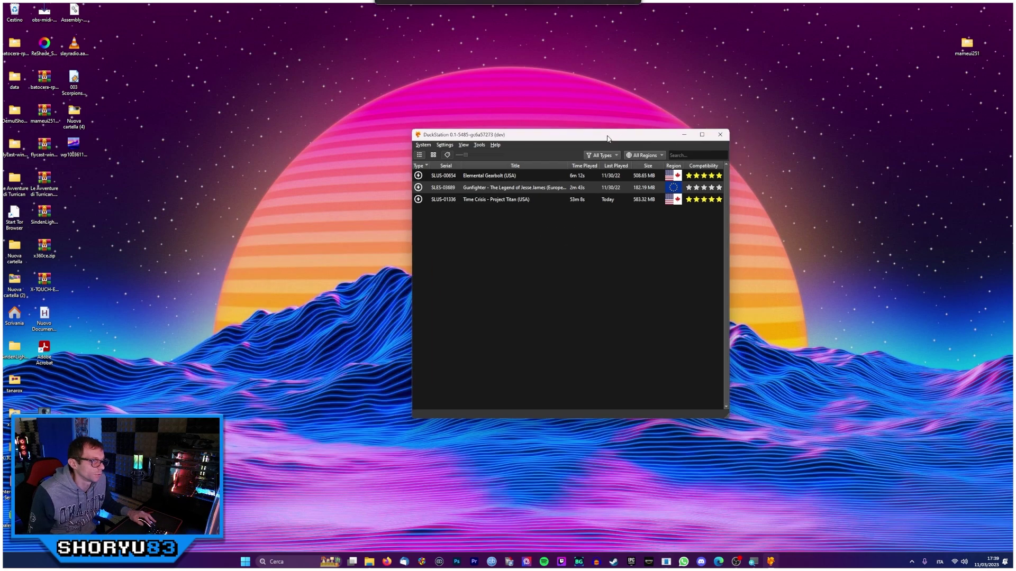
pyautogui.click(515, 203)
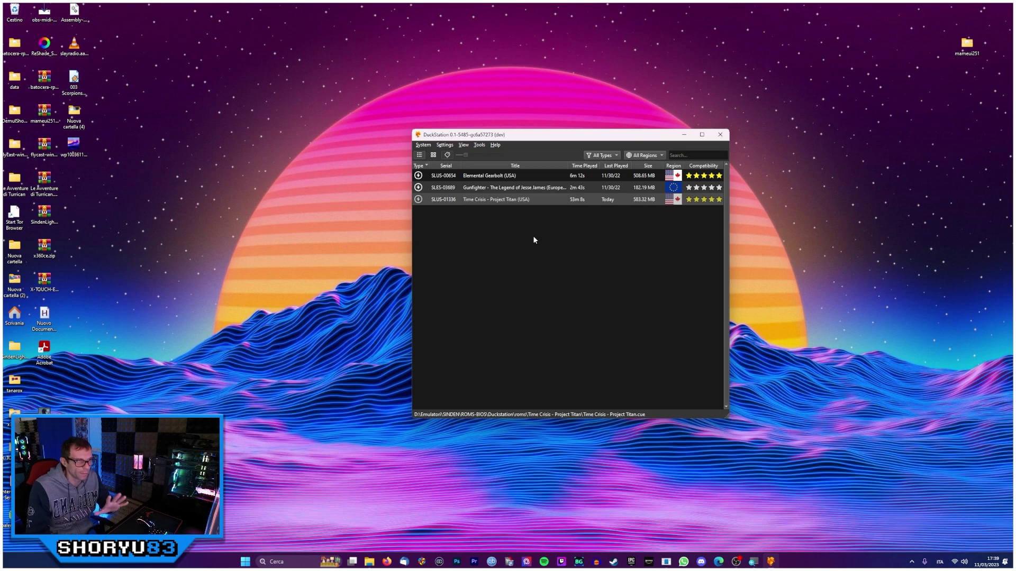
pyautogui.doubleClick(553, 200)
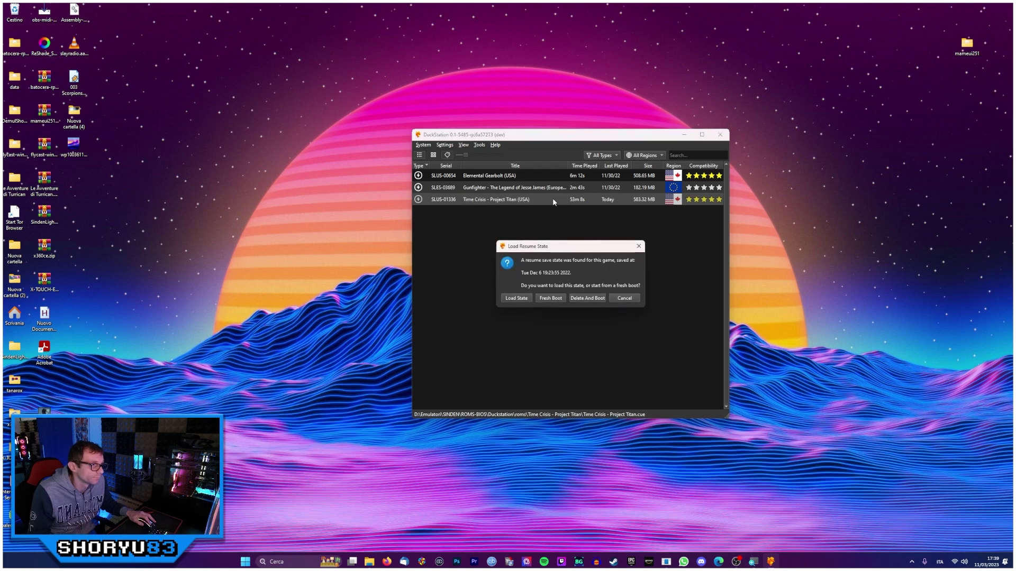
pyautogui.click(556, 300)
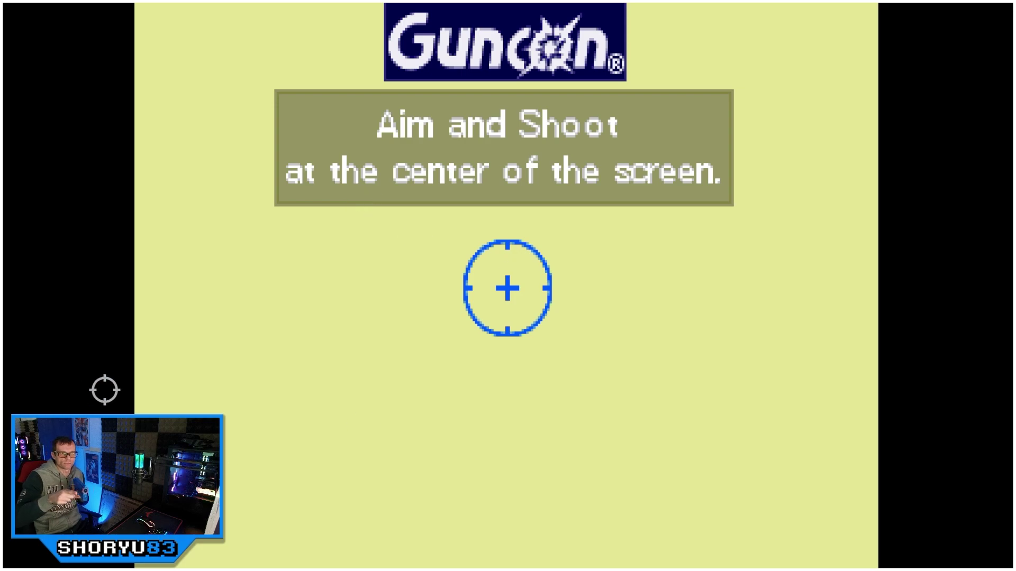
# - Fire test shots on the game's GunCon calibration screen, and exit the game back to the game list
pyautogui.click(130, 321)
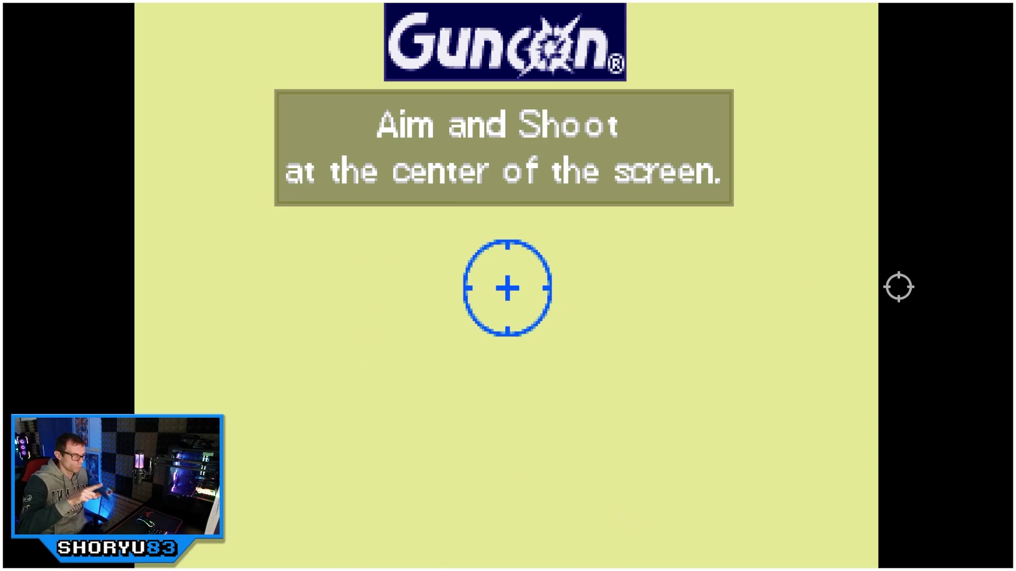
pyautogui.click(92, 236)
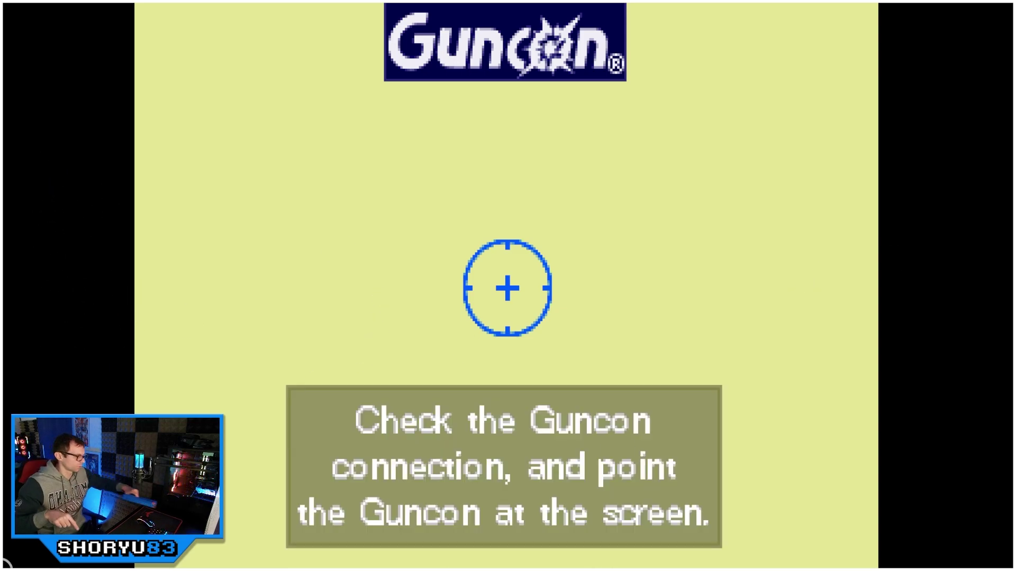
pyautogui.press('Escape')
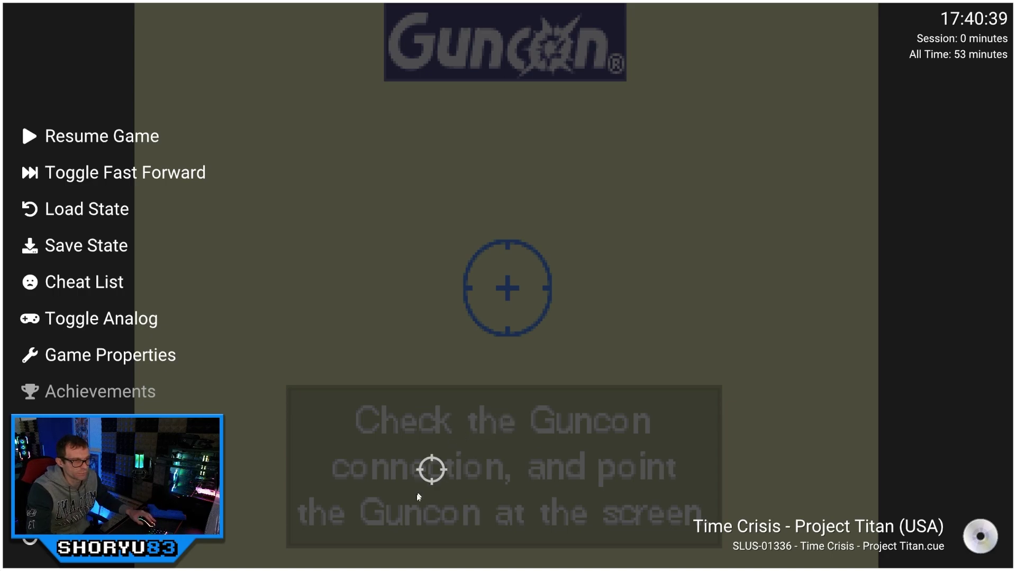
pyautogui.press('Return')
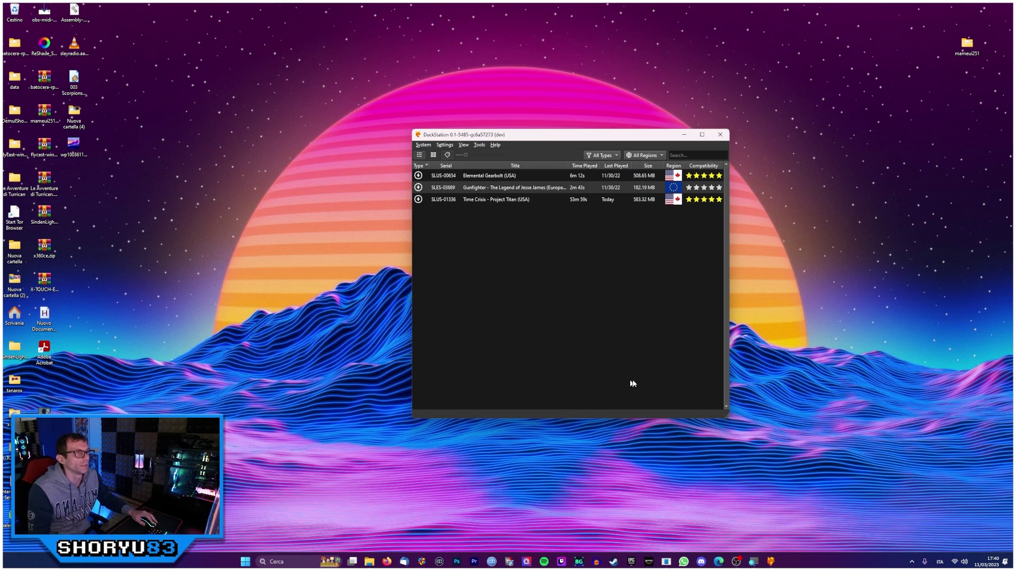
# - Set the GunCon Crosshair Image Scale of Controller Port 1 to 0% and close the controller settings
pyautogui.moveTo(658, 142); pyautogui.dragTo(642, 151)
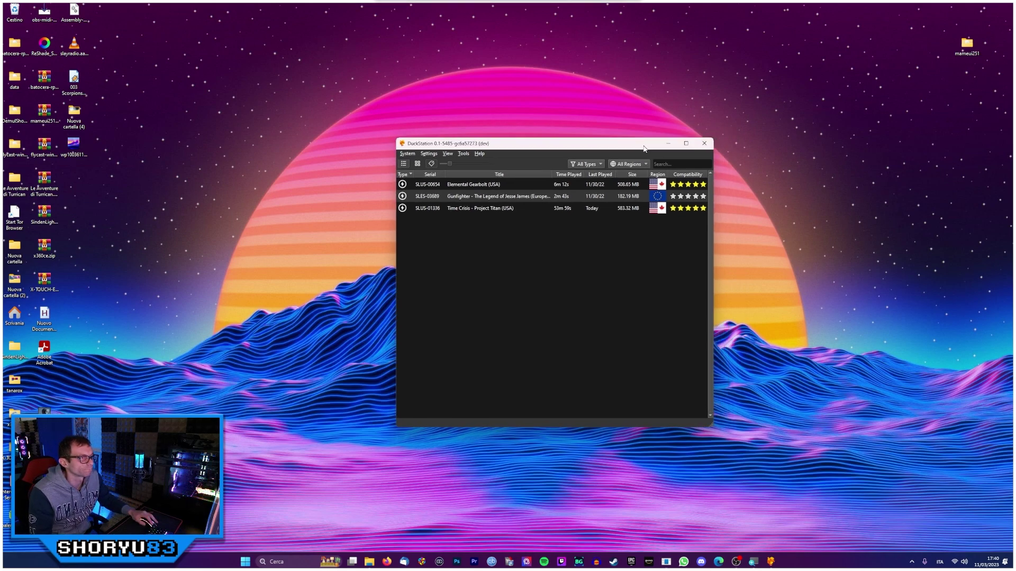
pyautogui.click(429, 155)
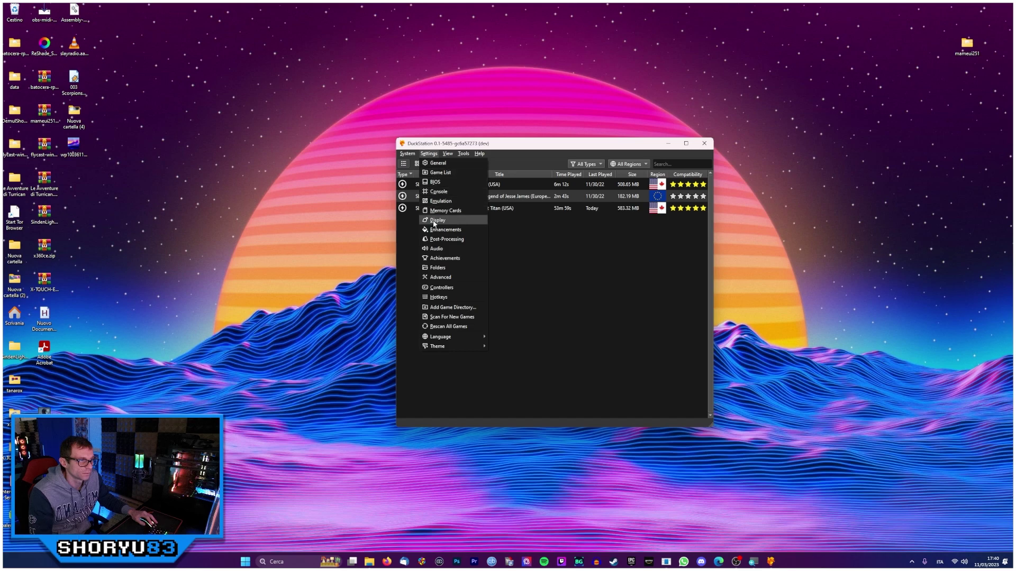
pyautogui.click(441, 288)
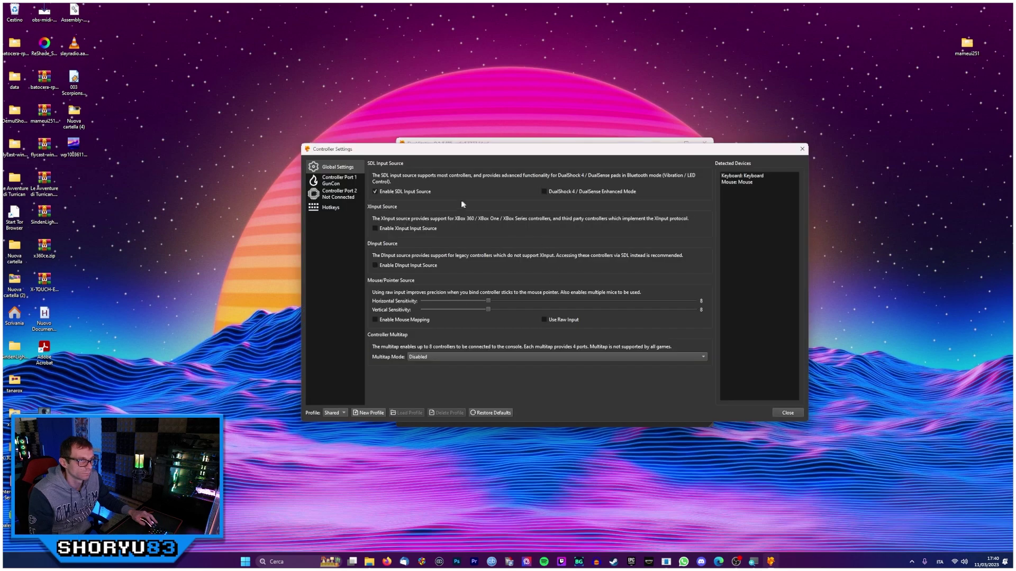
pyautogui.click(341, 185)
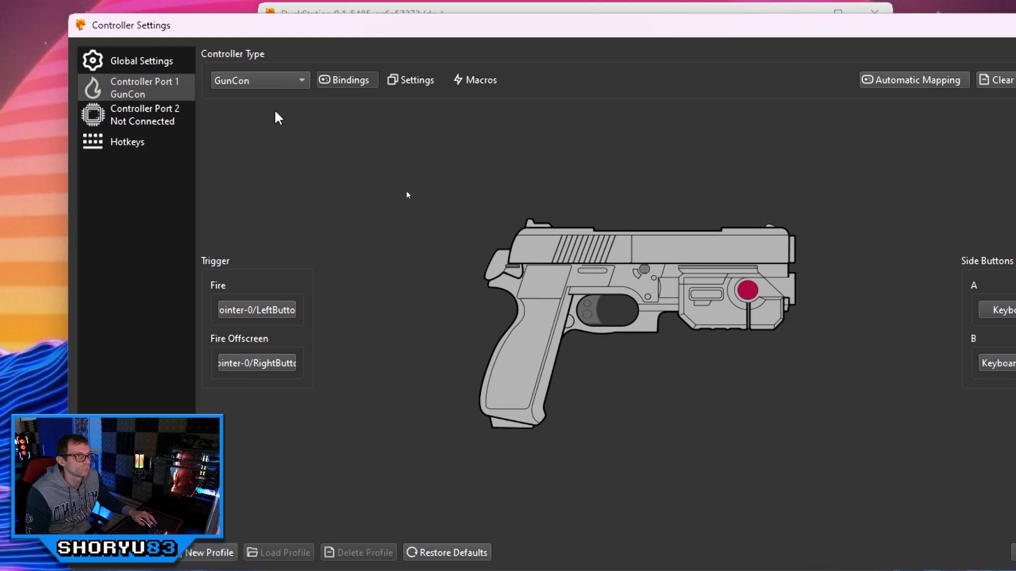
pyautogui.click(317, 80)
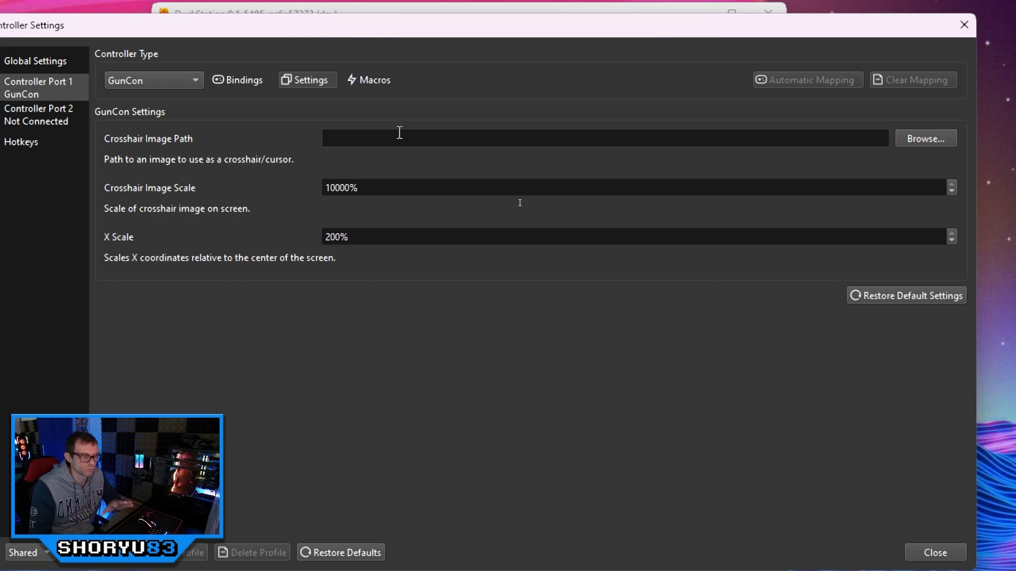
pyautogui.click(399, 133)
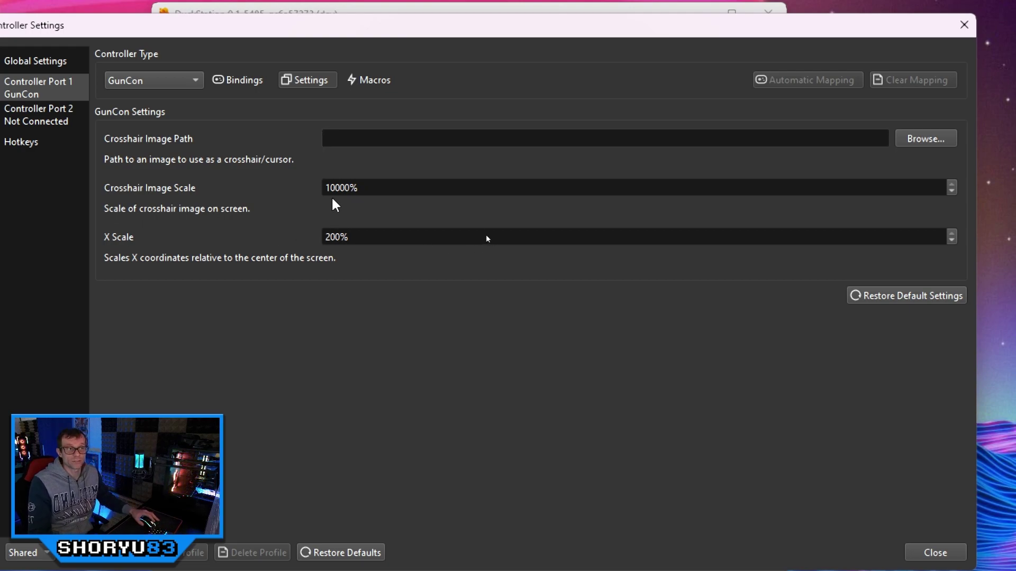
pyautogui.click(398, 186)
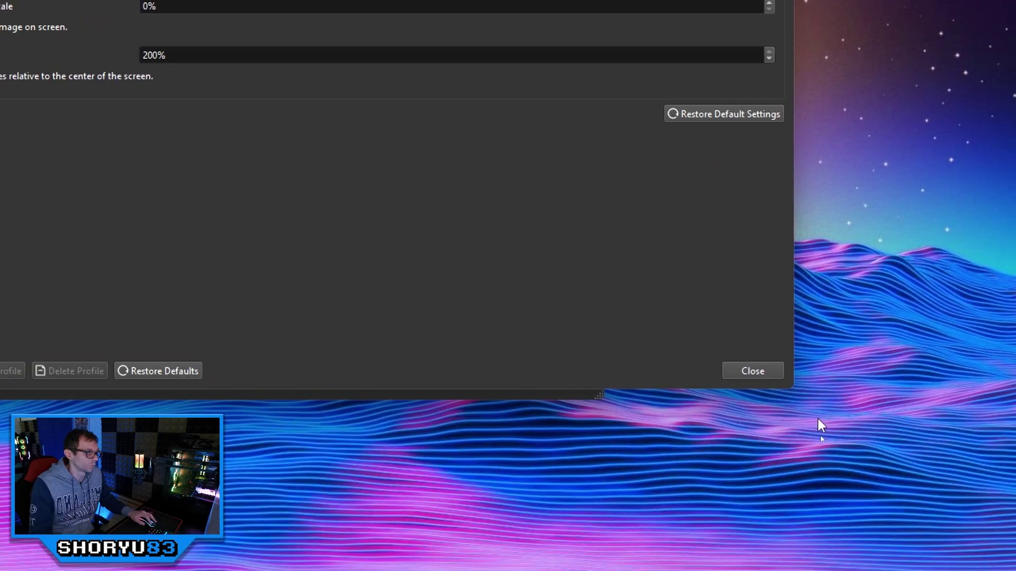
pyautogui.click(768, 373)
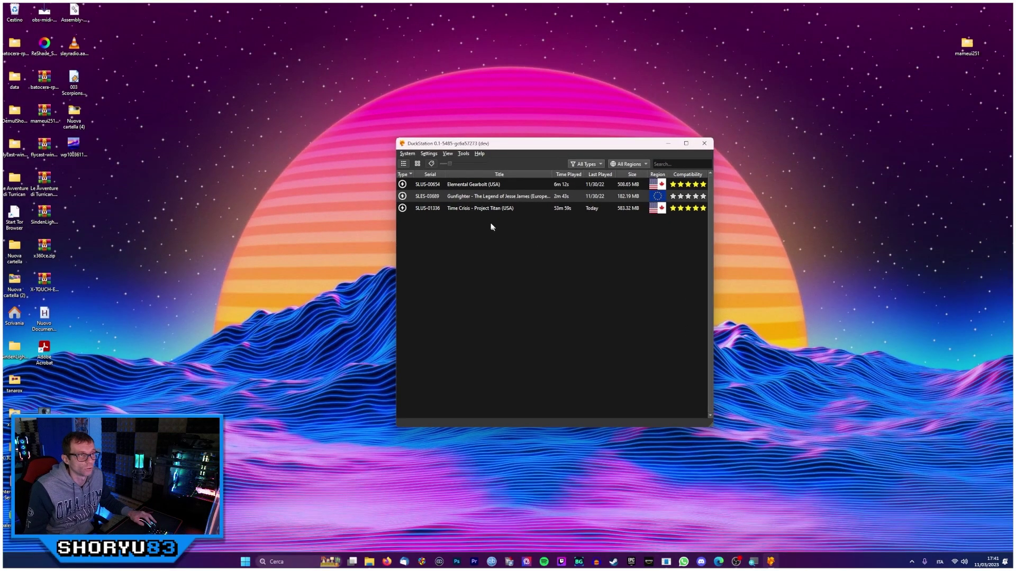
# - Relaunch Time Crisis - Project Titan (USA) from the game list
pyautogui.click(477, 209)
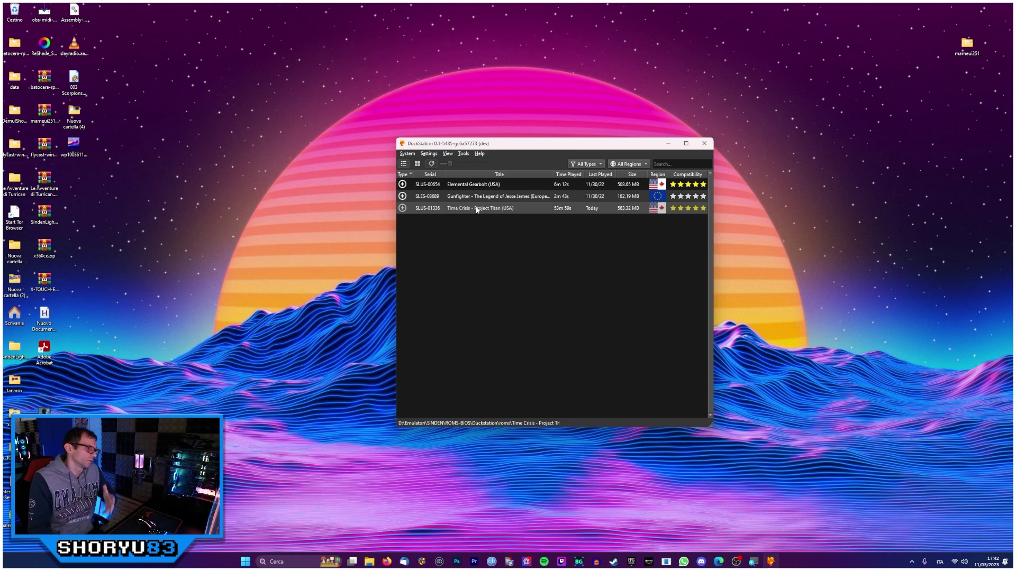
pyautogui.doubleClick(531, 208)
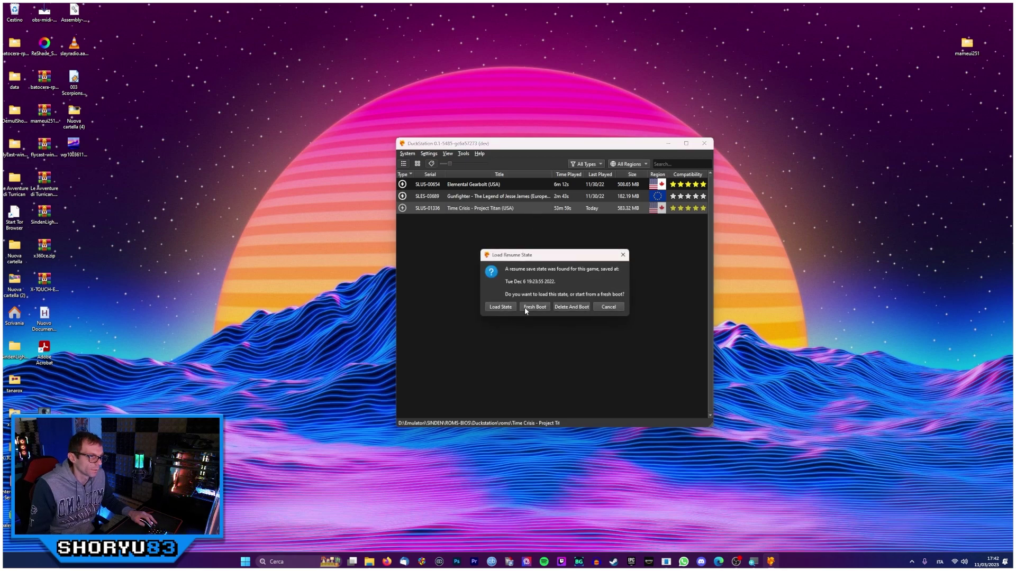